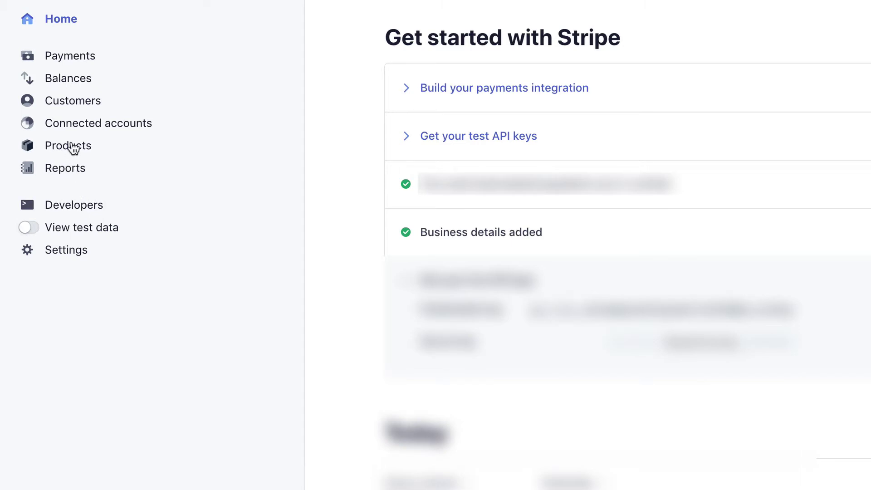
- From the Products list, add a product named 'Escape the cubicle Unisex Heavy Cotton Tee' via autofill
left_click(71, 146)
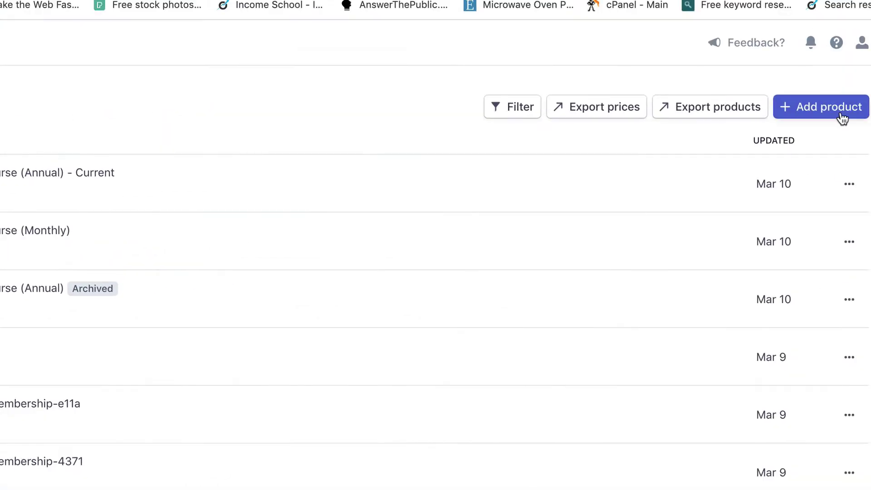
left_click(843, 118)
left_click(263, 165)
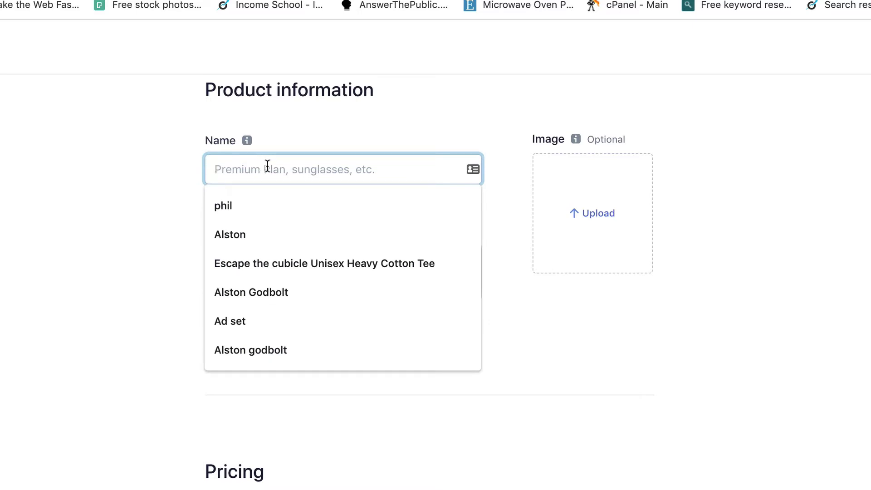
left_click(301, 261)
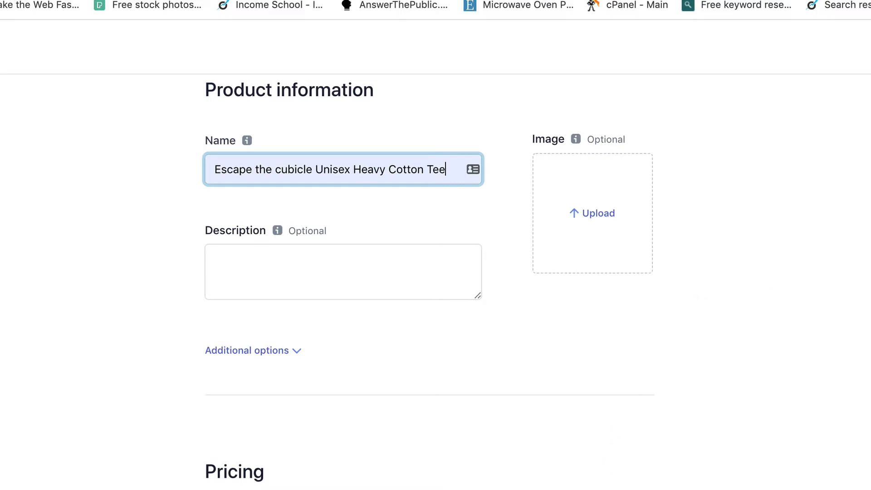
scroll(307, 466, "down", 10)
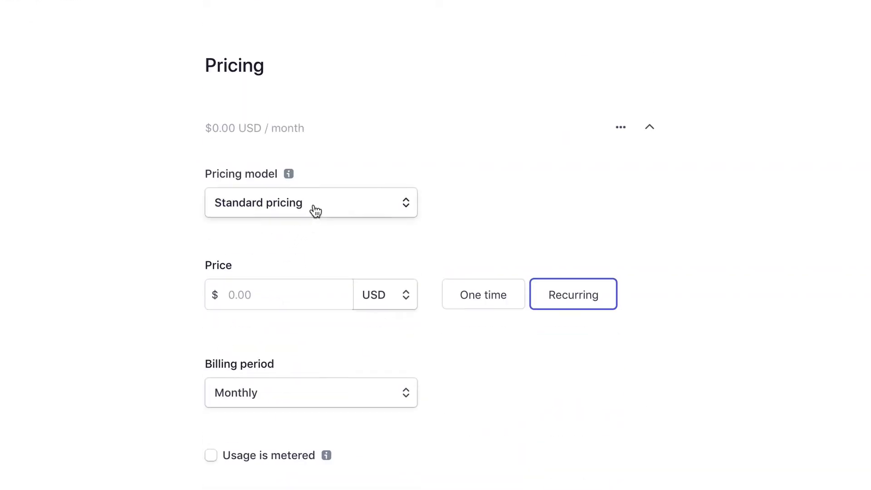
- Keep Standard pricing and set the price to 99.00 USD, recurring with Monthly billing
left_click(314, 209)
left_click(19, 266)
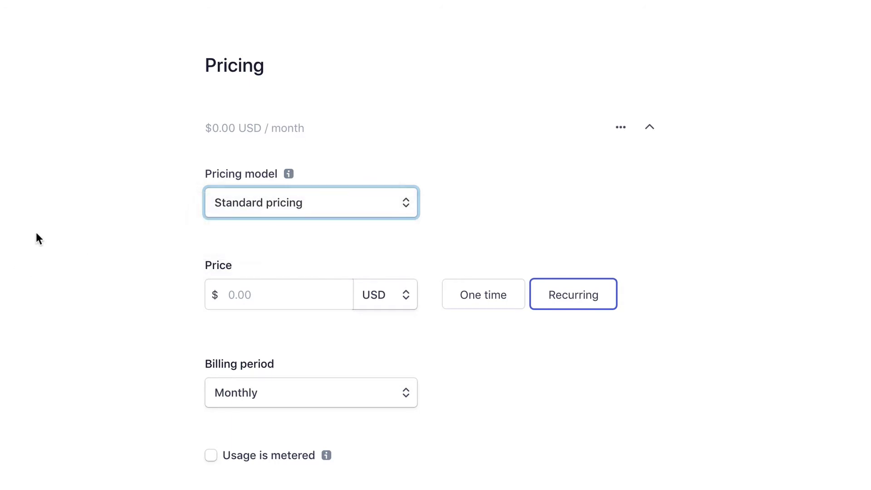
scroll(36, 232, "down", 5)
left_click(236, 95)
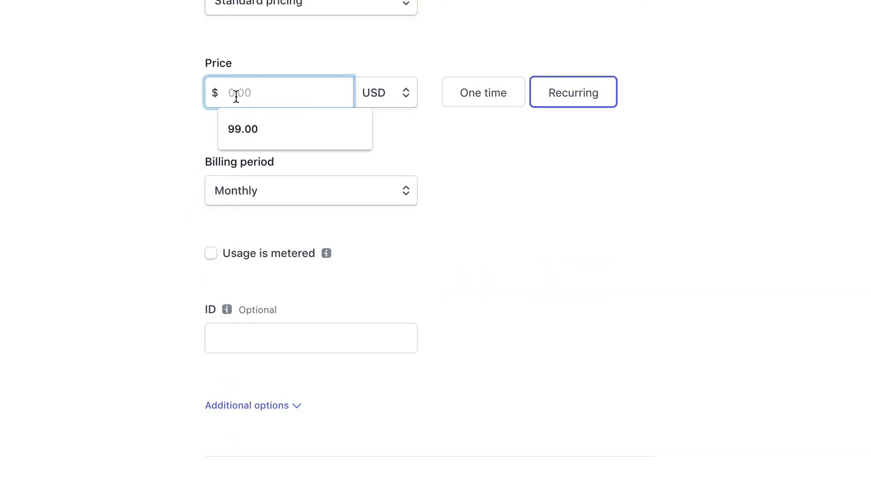
left_click(278, 128)
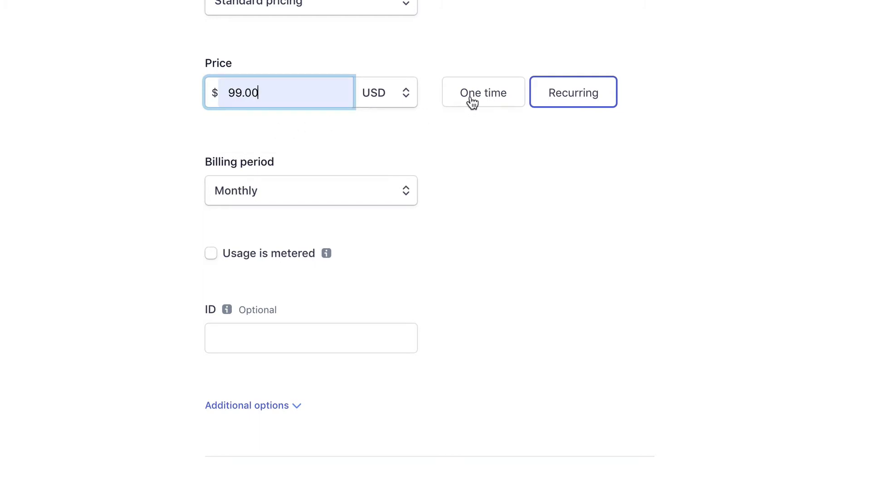
left_click(404, 102)
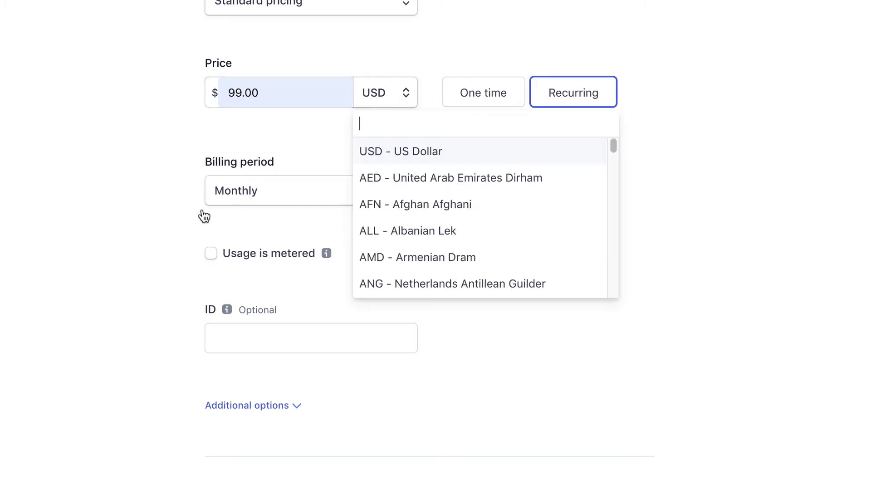
left_click(129, 234)
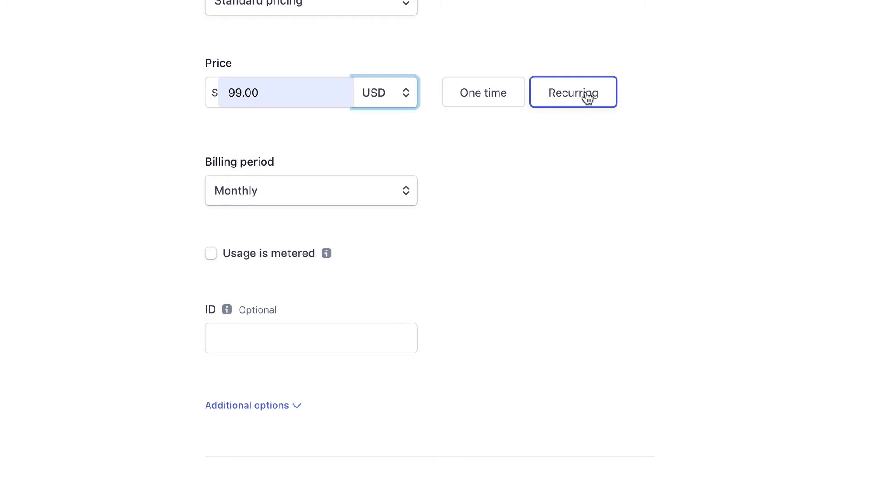
left_click(387, 200)
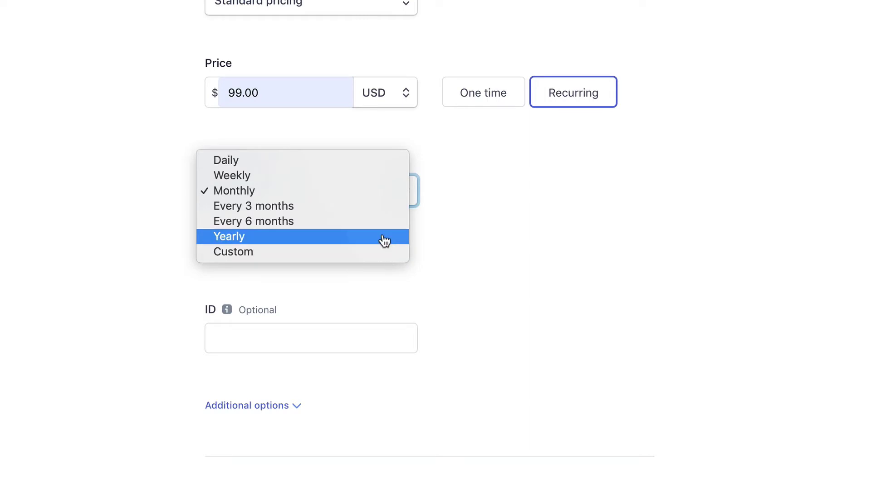
key("Escape")
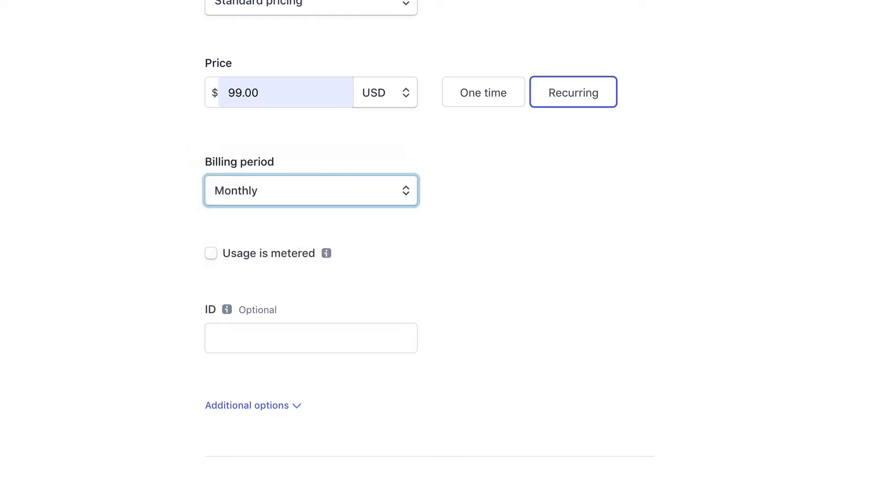
scroll(312, 245, "down", 1)
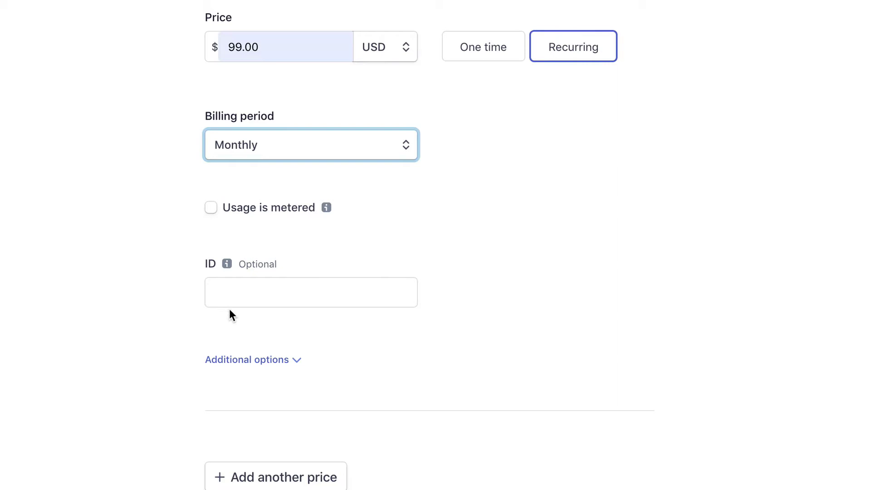
- Paste the copied product name into the optional price ID field
left_click(243, 290)
left_click(10, 232)
scroll(12, 225, "up", 2)
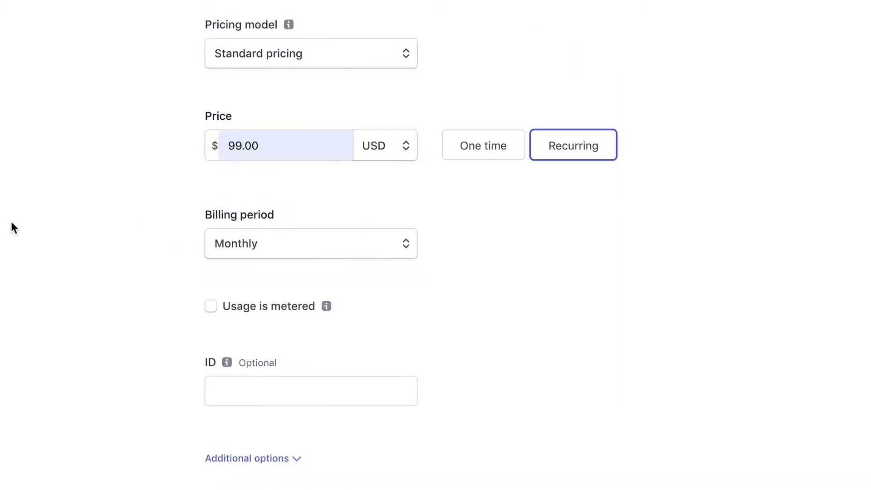
scroll(14, 227, "up", 3)
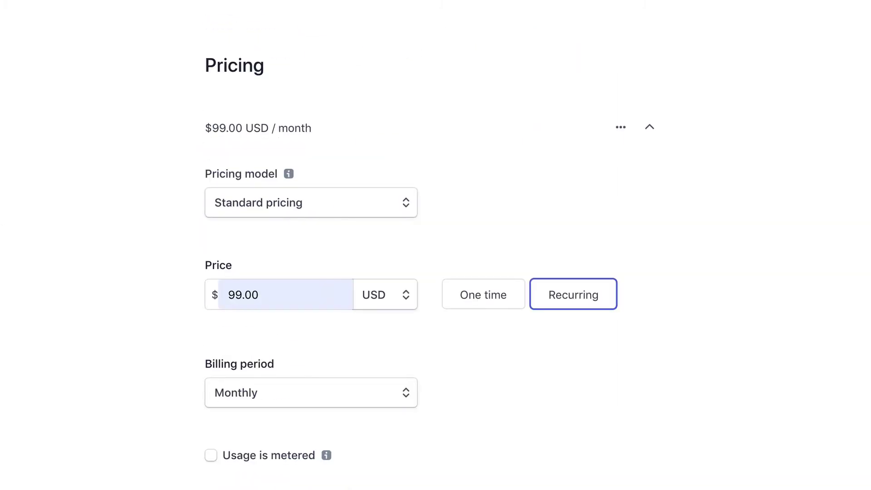
scroll(554, 352, "down", 5)
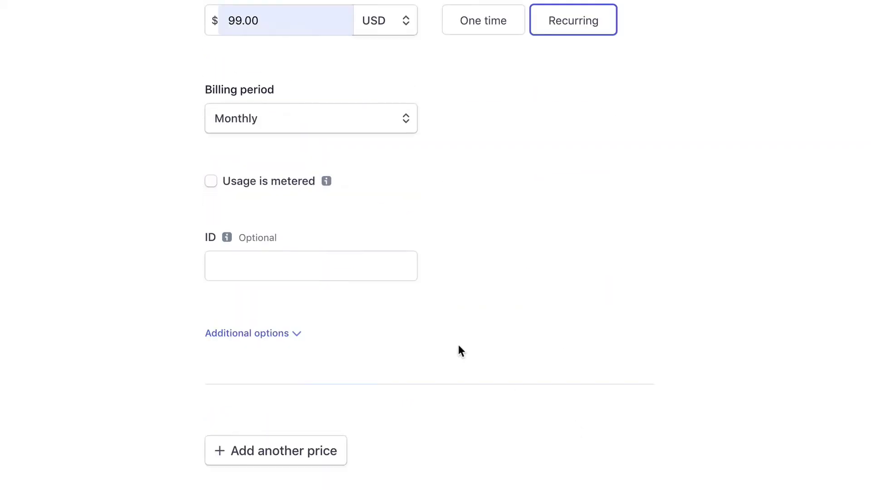
left_click(259, 263)
type("the cubicle Unisex Heavy Cotton Tee")
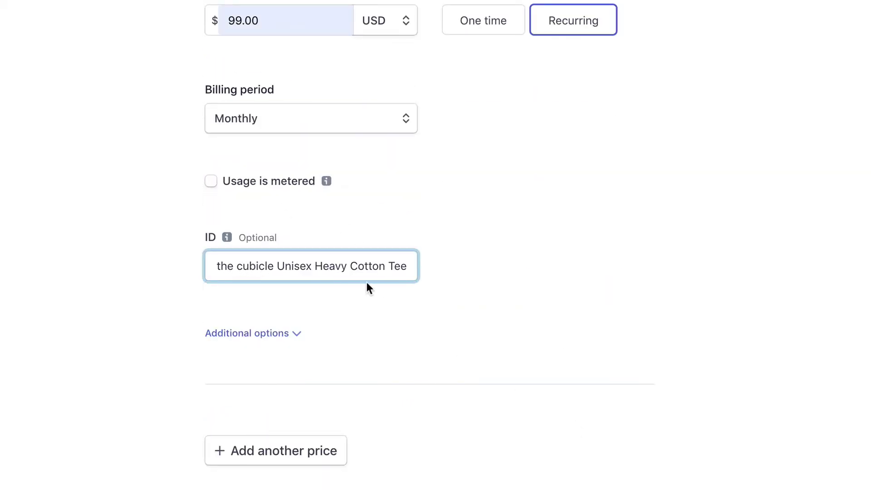
- Trim the ID to 'Escapethecubicle' by deleting 'Unisex Heavy Cotton Tee' and the spaces
left_click(275, 266)
key("shift+End")
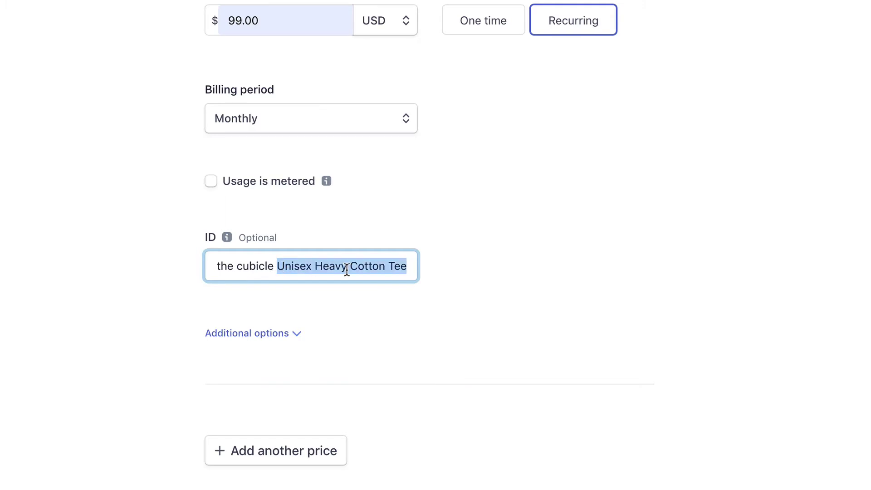
key("BackSpace")
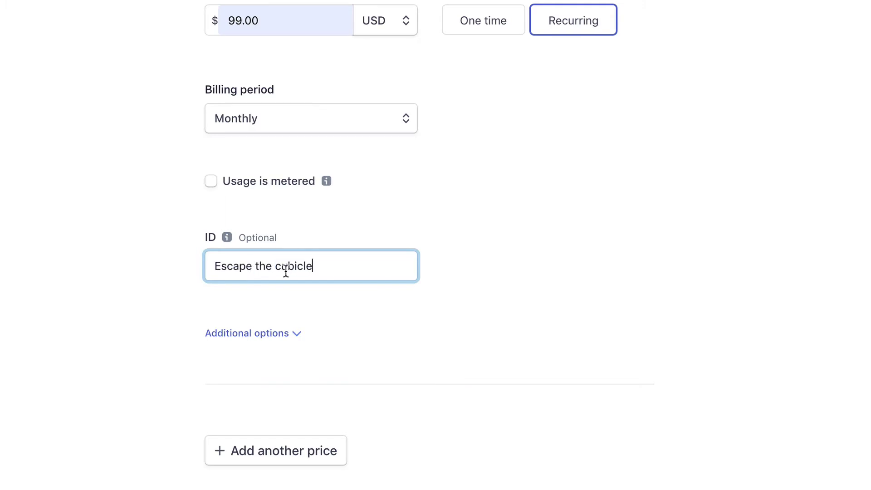
left_click(272, 267)
key("BackSpace")
left_click(253, 266)
key("BackSpace")
left_click(568, 307)
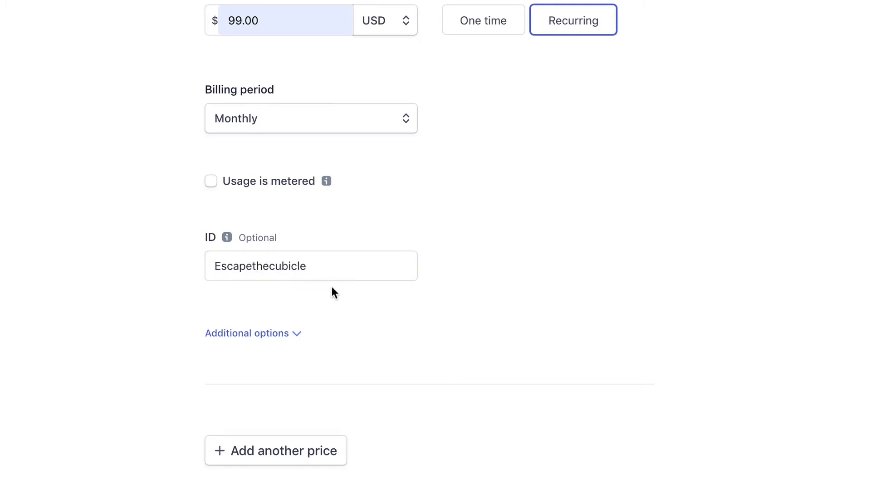
double_click(289, 267)
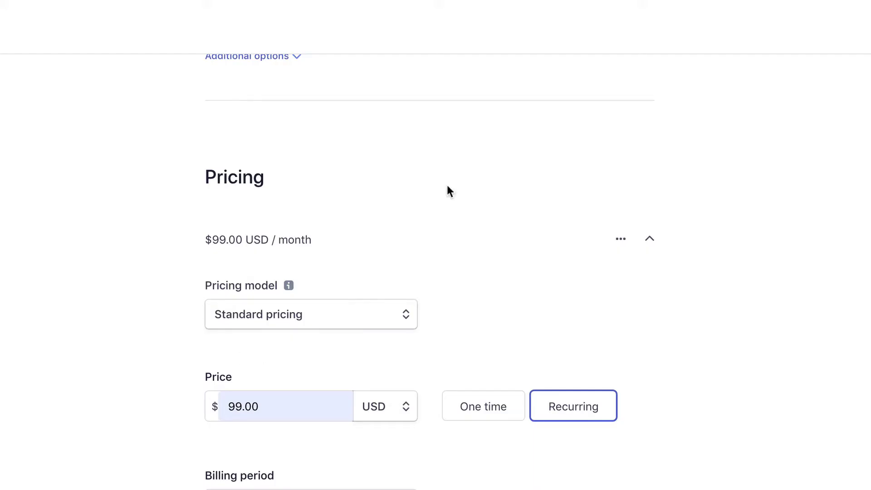
- Copy the Stripe product name and paste it after 'Name:' in the Google Docs note
scroll(447, 190, "up", 6)
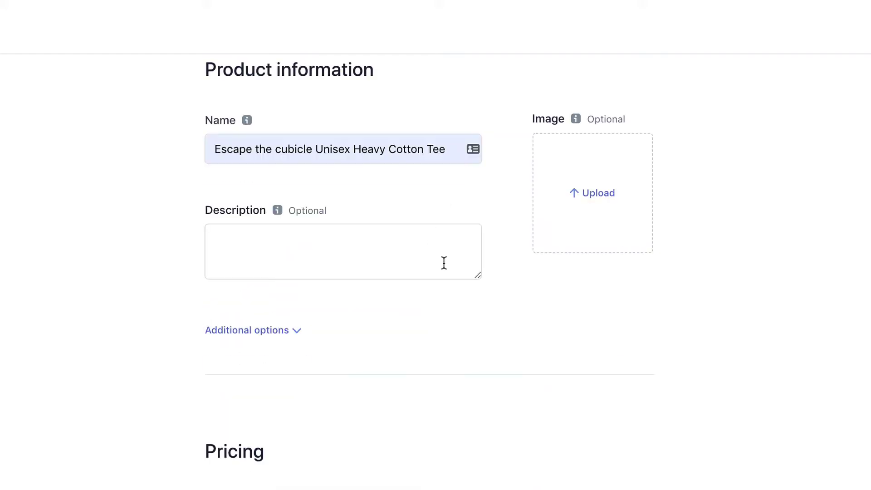
triple_click(402, 149)
key("ctrl+c")
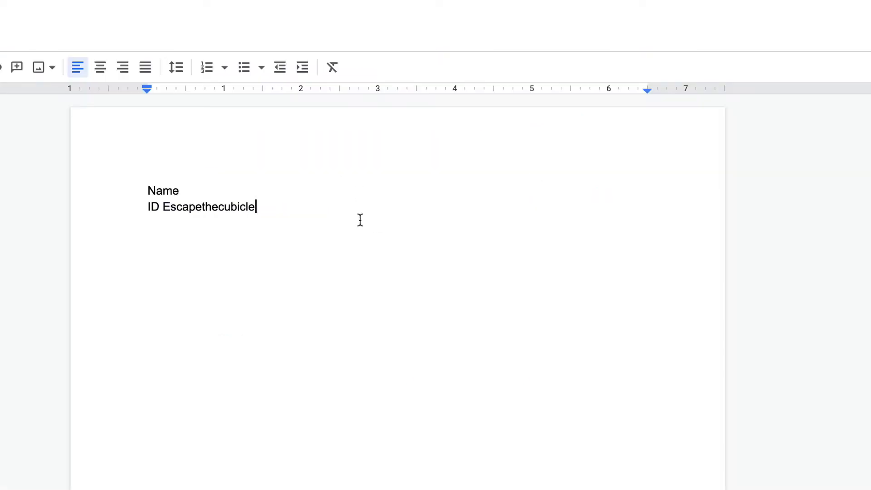
double_click(273, 186)
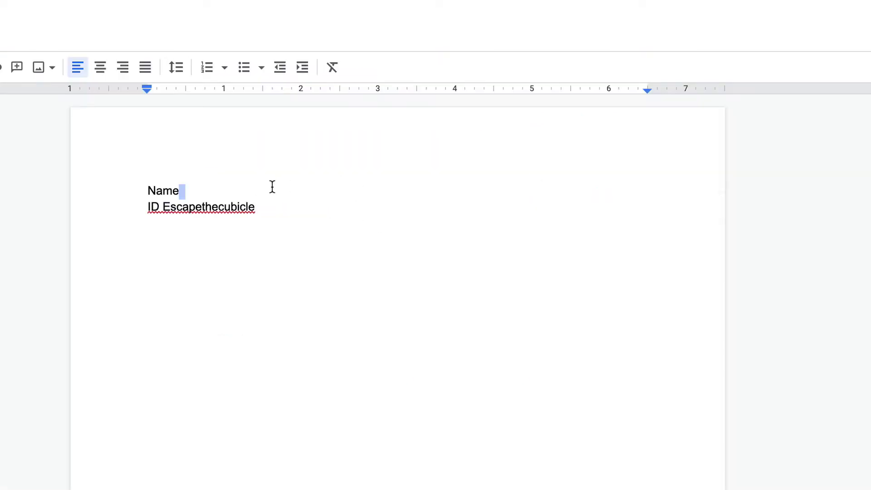
type(":")
key("ctrl+v")
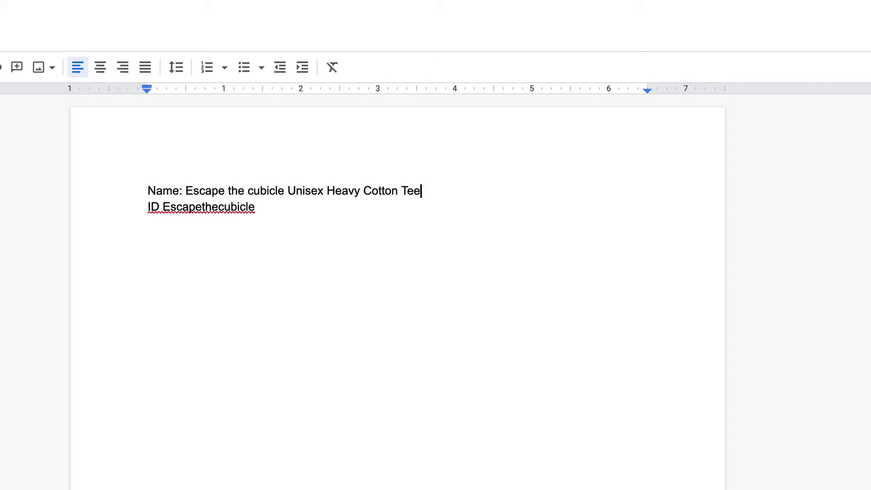
key("super+Tab")
- Save the tee product with its $99.00 USD monthly price and Escapethecubicle ID
scroll(430, 245, "down", 6)
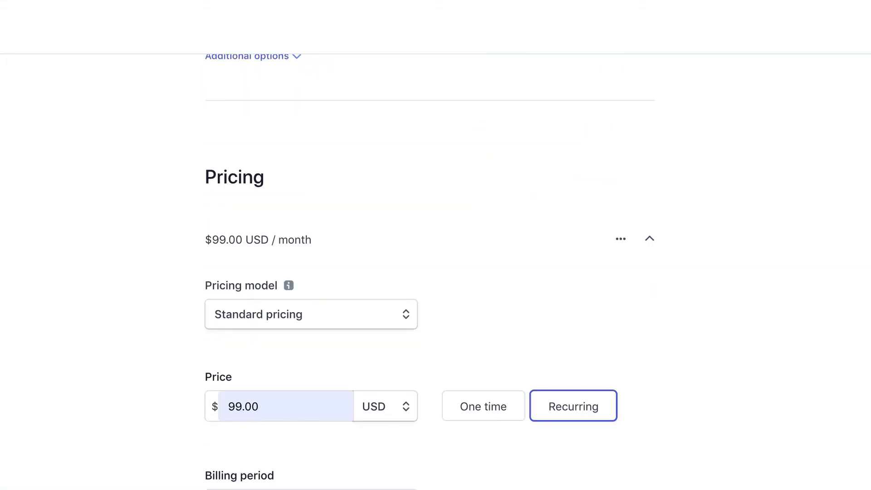
scroll(430, 245, "up", 6)
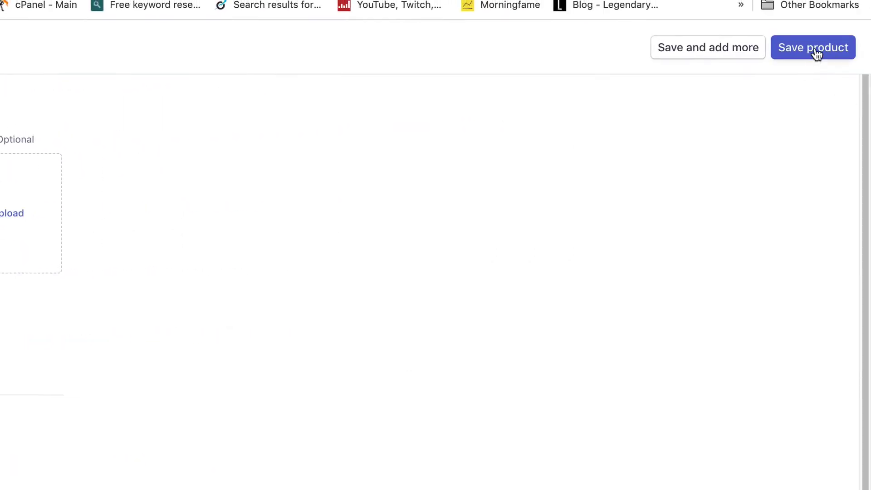
left_click(870, 47)
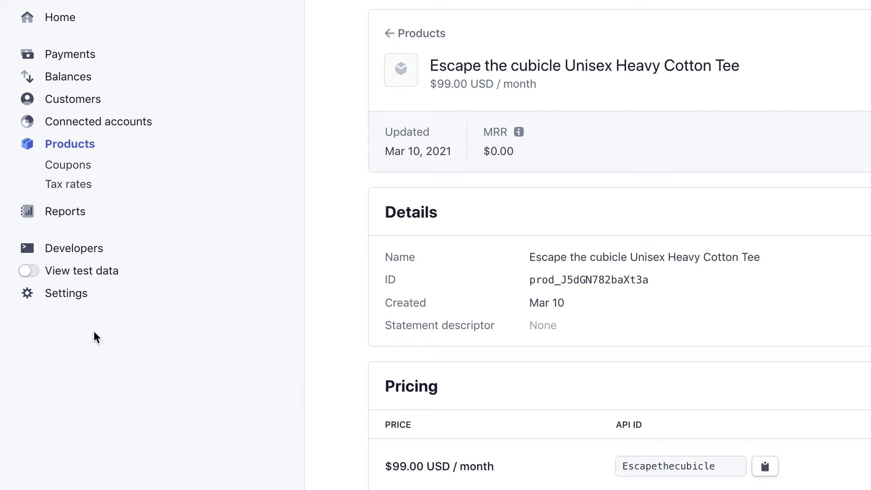
- In test mode, start a new product and paste in the tee name copied from the notes
left_click(30, 272)
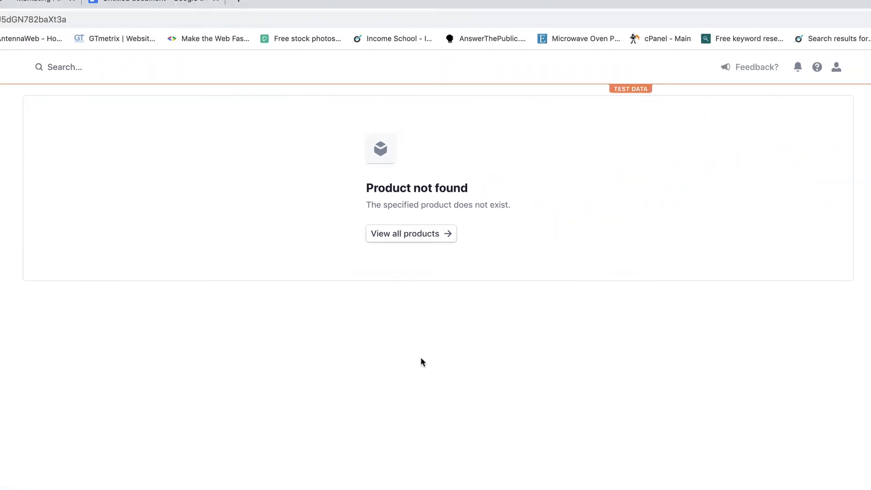
left_click(407, 233)
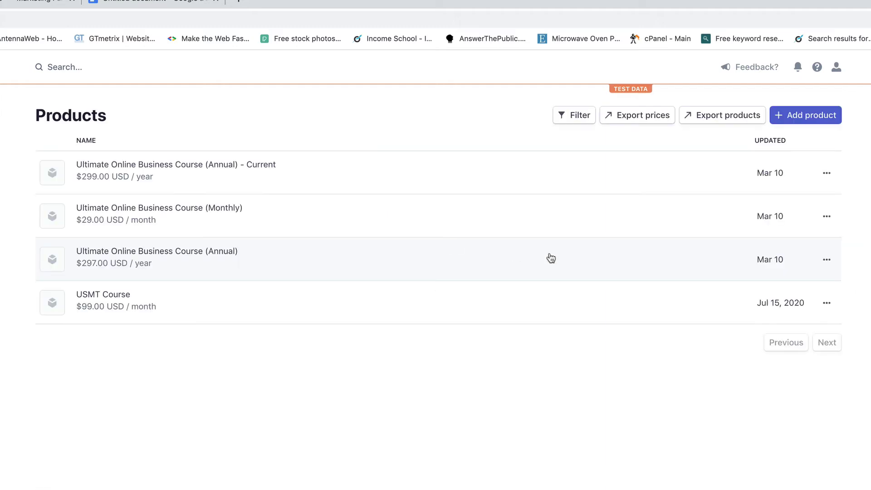
left_click(827, 118)
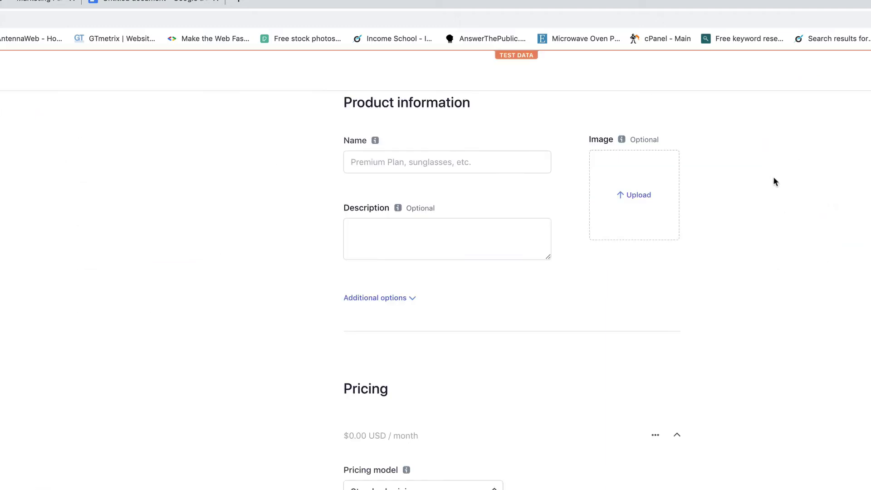
left_click(134, 5)
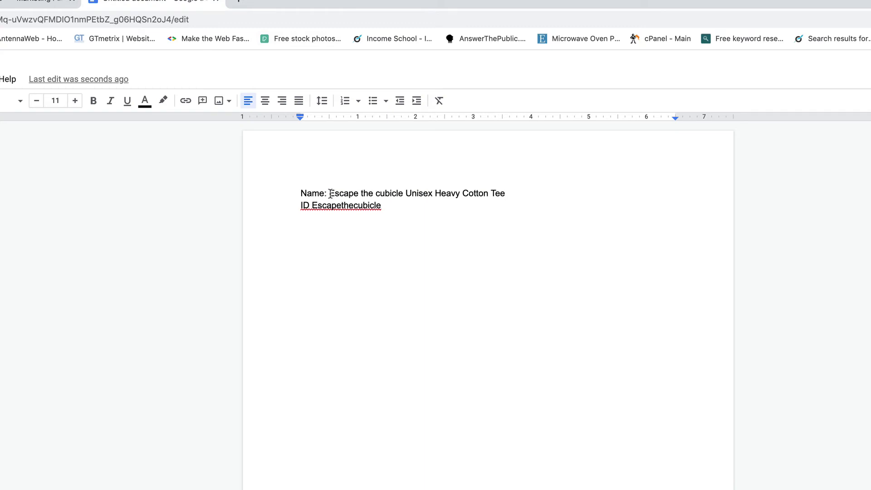
left_click_drag(330, 194, 502, 190)
key("super+c")
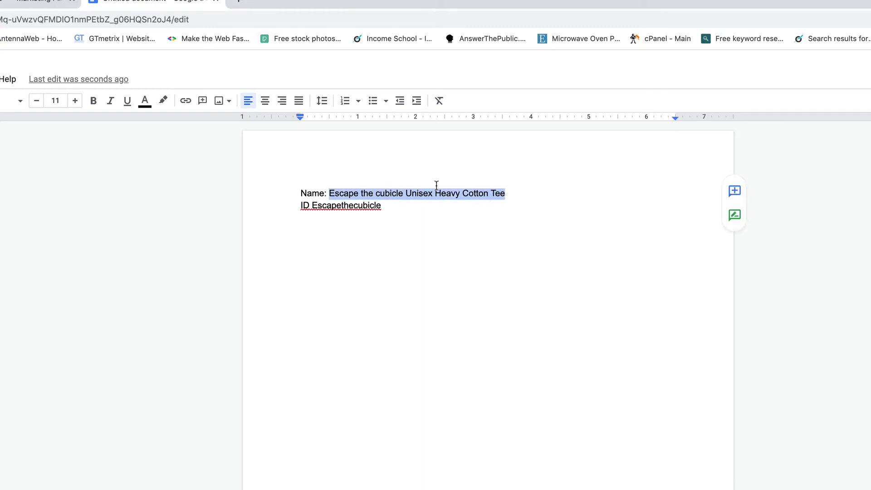
key("ctrl+shift+Tab")
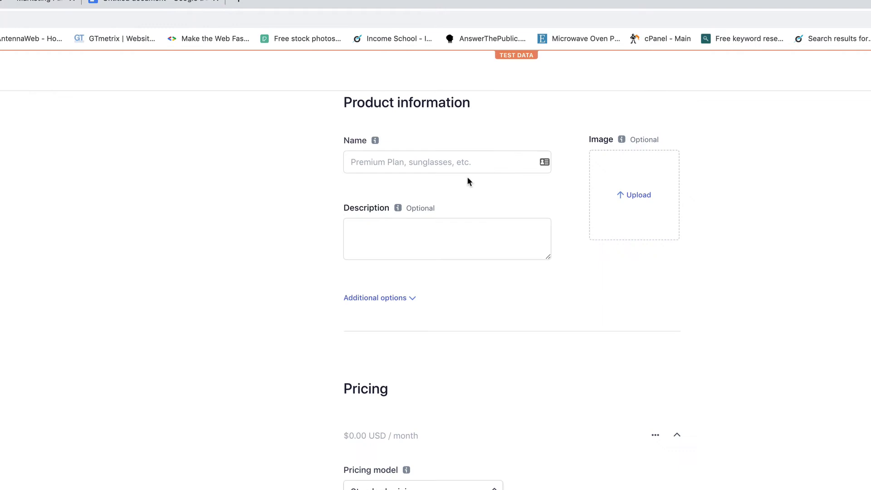
left_click(445, 161)
key("super+v")
left_click(255, 274)
- Set the test product's price to 99.00 USD, recurring monthly
scroll(280, 328, "down", 2)
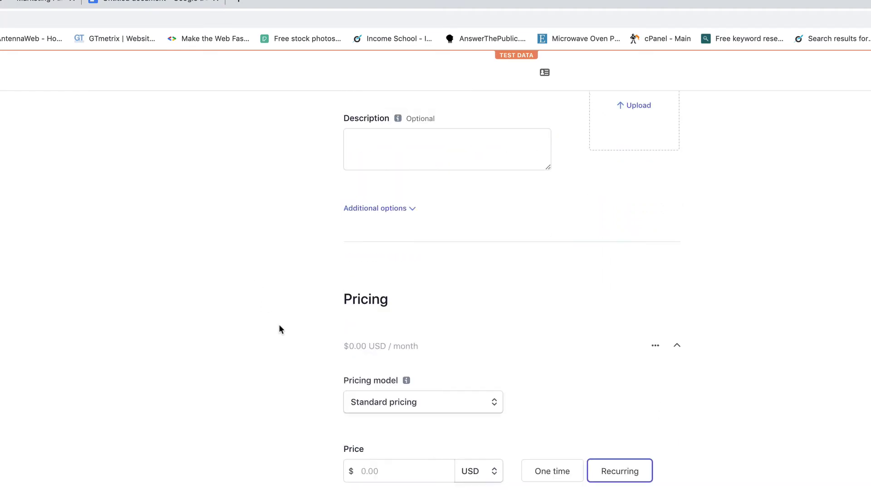
left_click(386, 474)
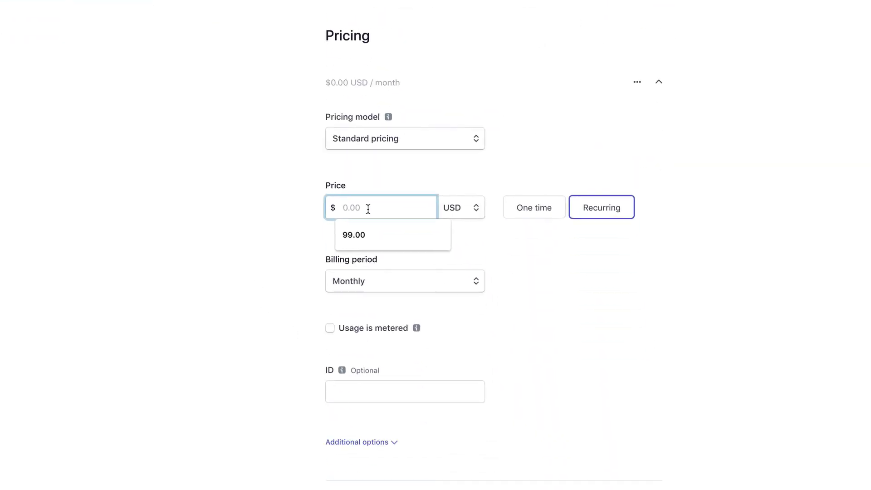
left_click(364, 235)
left_click(274, 244)
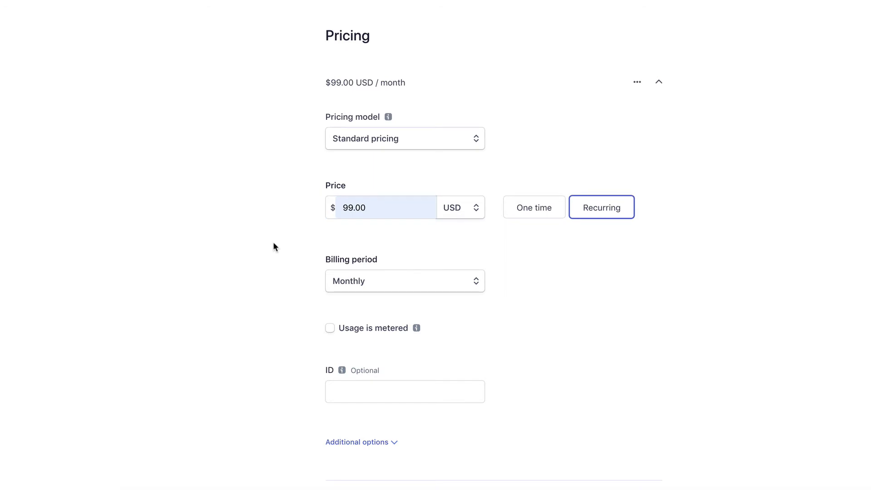
- Set the price ID to Escapethecubicle and save the test product
scroll(273, 244, "down", 1)
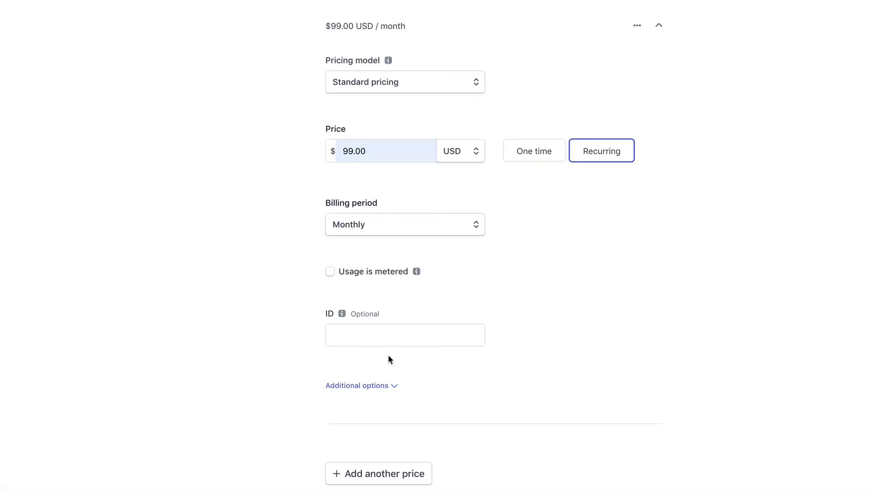
left_click(384, 327)
left_click(365, 384)
left_click(229, 304)
scroll(238, 328, "up", 3)
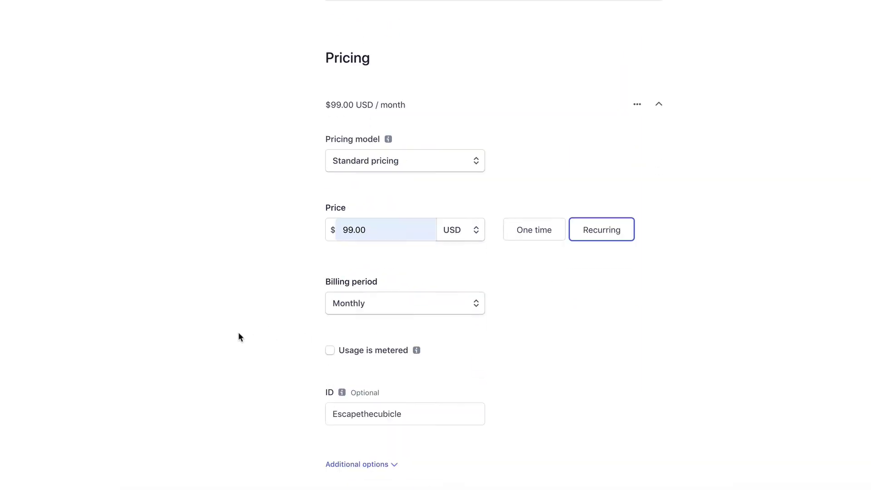
scroll(656, 320, "up", 4)
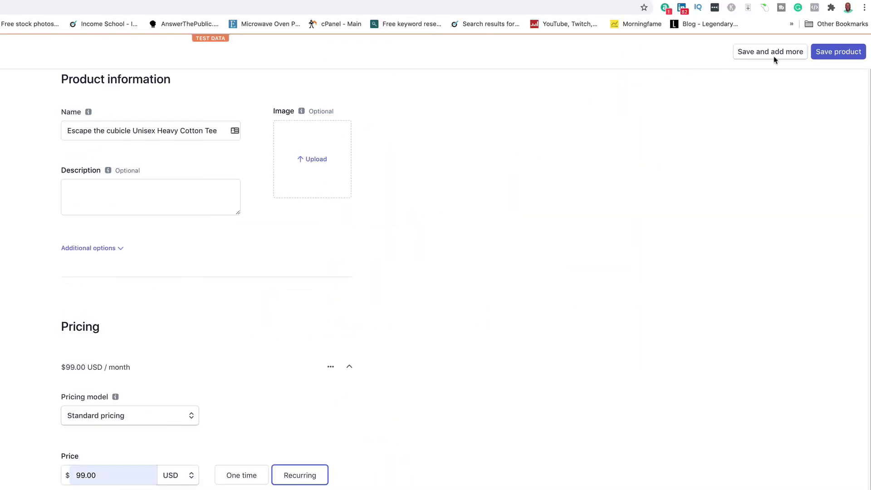
left_click(841, 54)
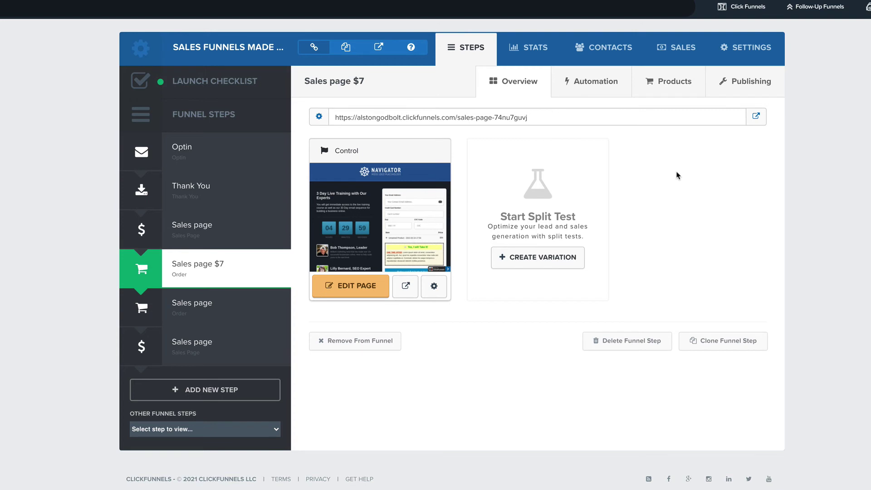
- Look over the Sales page $7 and Optin funnel steps
left_click(213, 242)
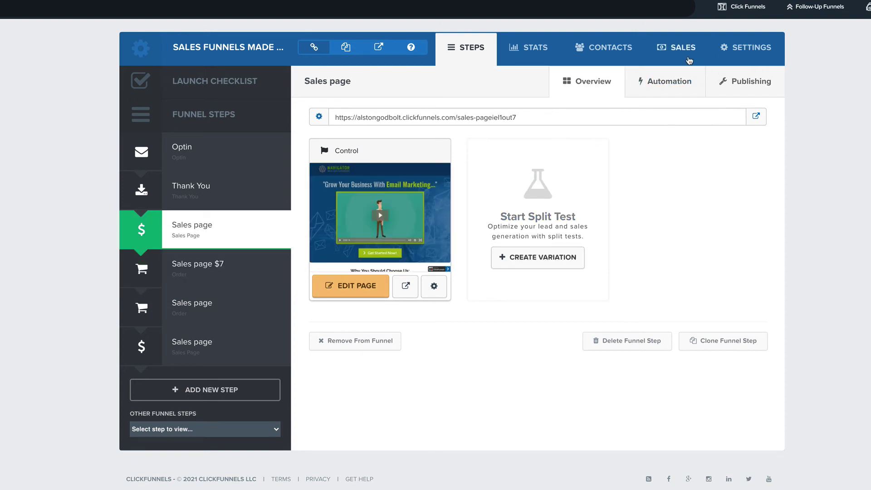
left_click(190, 154)
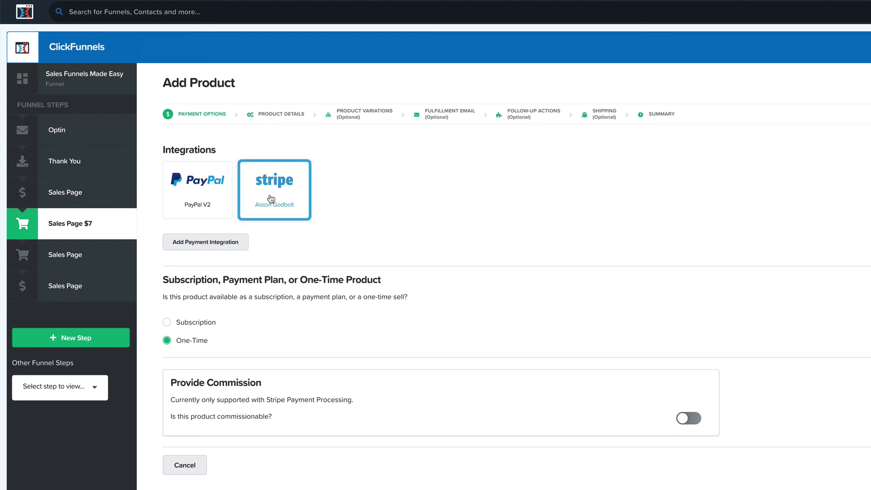
- Make the product a Stripe subscription and rename it 'Escapethecubicle'
left_click(271, 198)
left_click(200, 325)
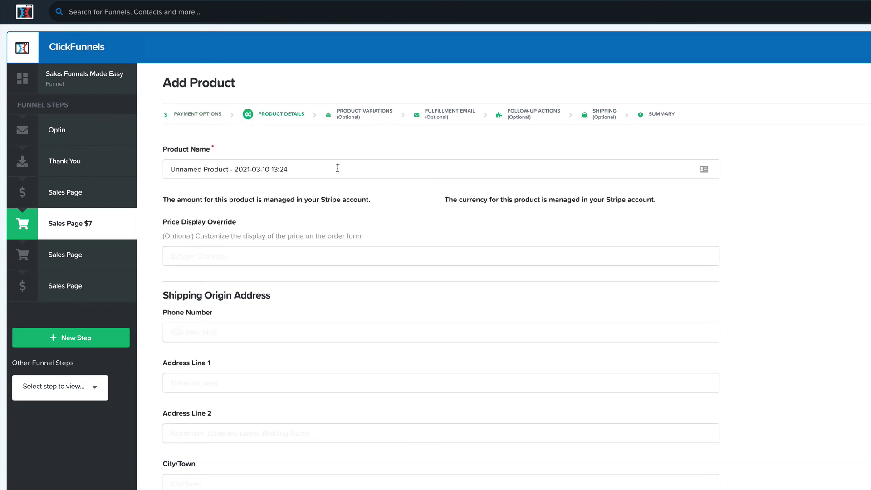
left_click(335, 168)
triple_click(335, 168)
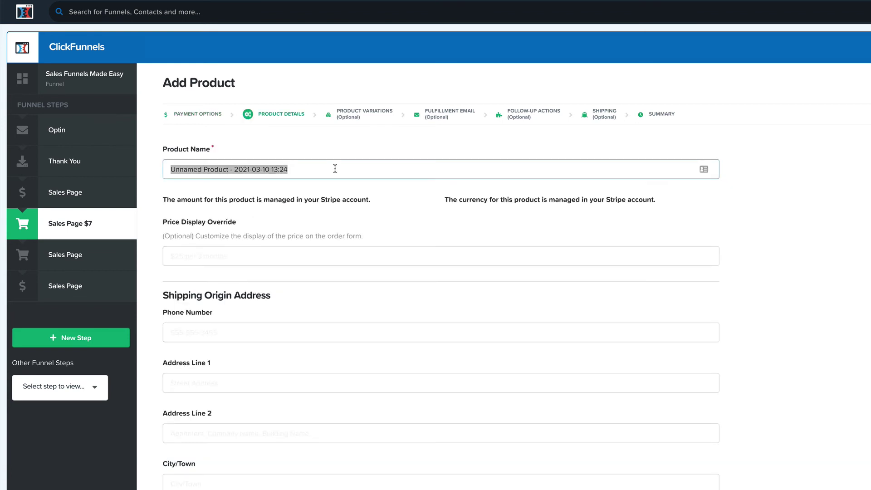
type("Escapethecubicle")
scroll(379, 326, "down", 1)
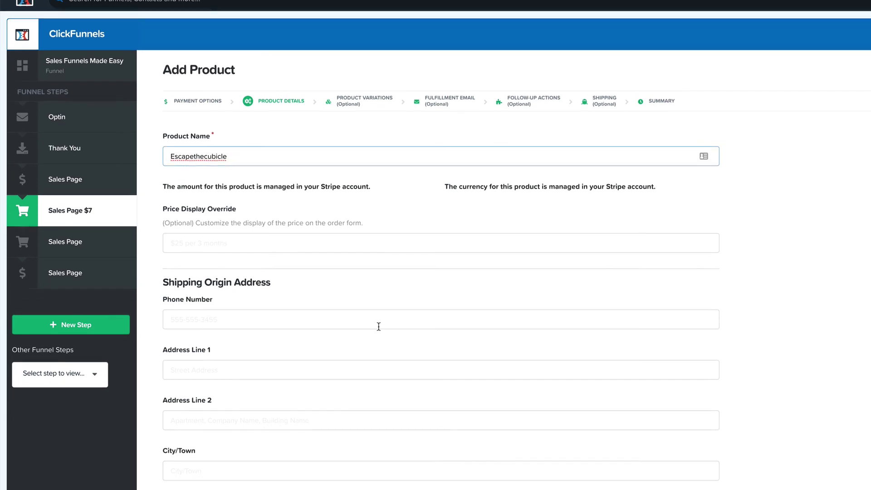
scroll(377, 317, "down", 1)
- Enter a $99.00 price display override and link the Escape the cubicle tee Stripe plan
left_click(323, 226)
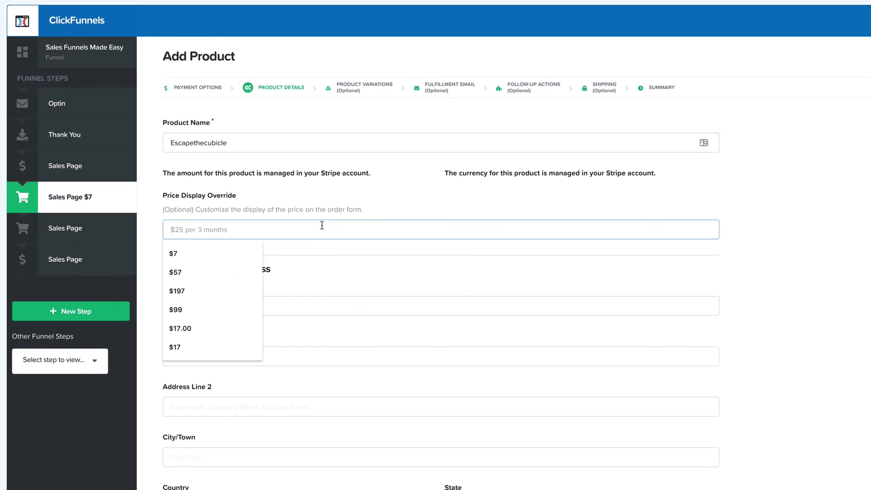
type("$99.00")
scroll(389, 268, "down", 7)
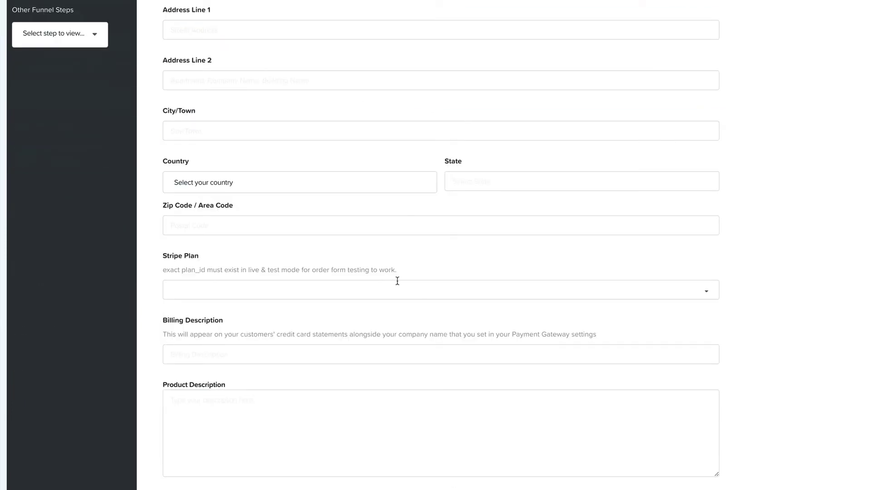
left_click(304, 291)
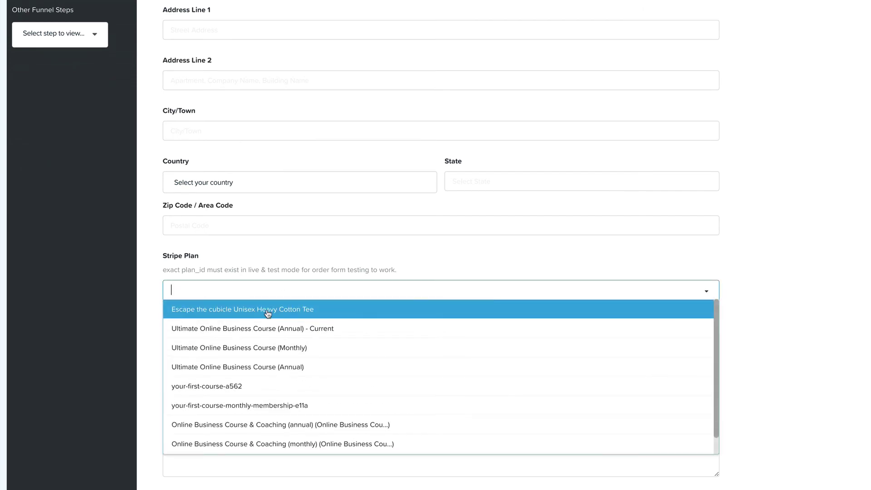
left_click(268, 314)
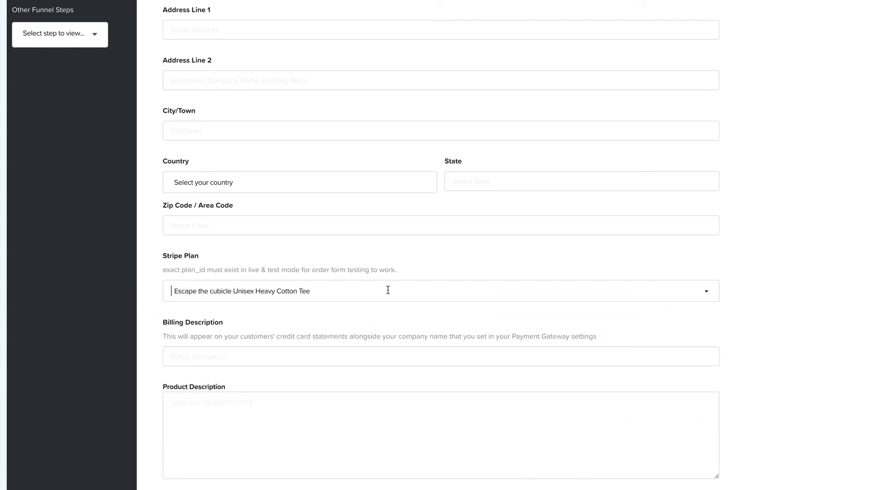
- Fill billing description 'Escape' and product description 'Escapethecubicle'
left_click(249, 358)
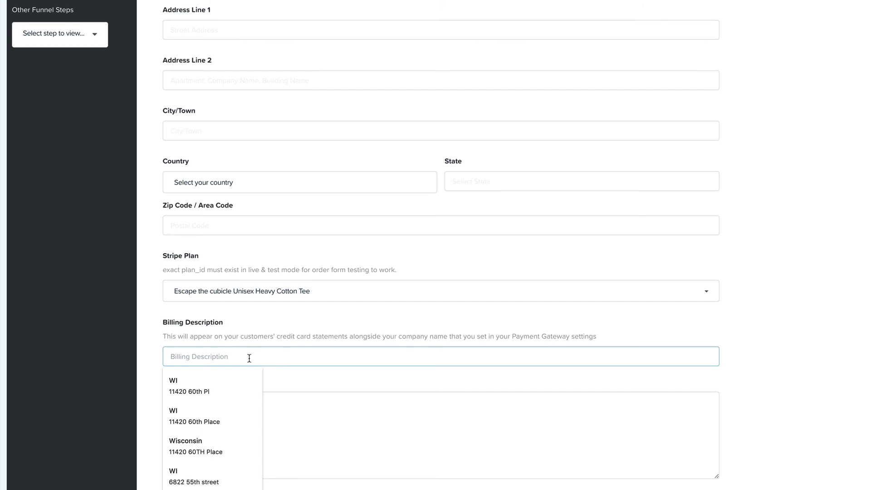
type("Esc")
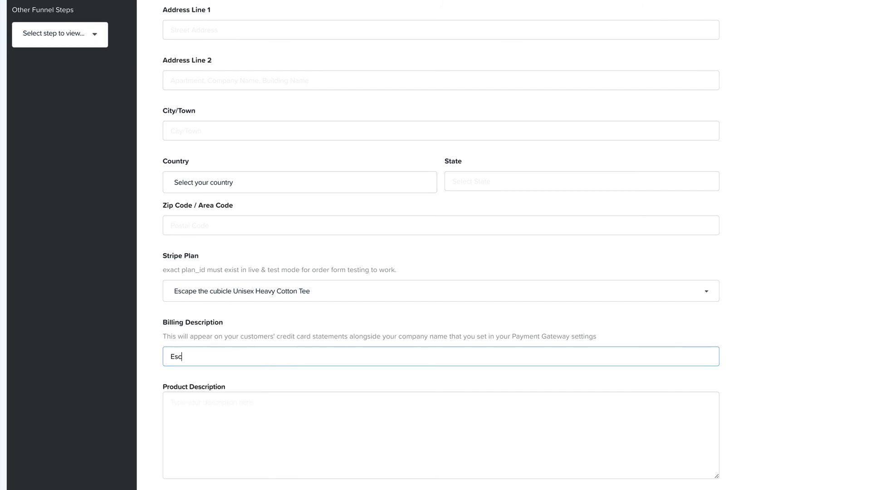
type("ape")
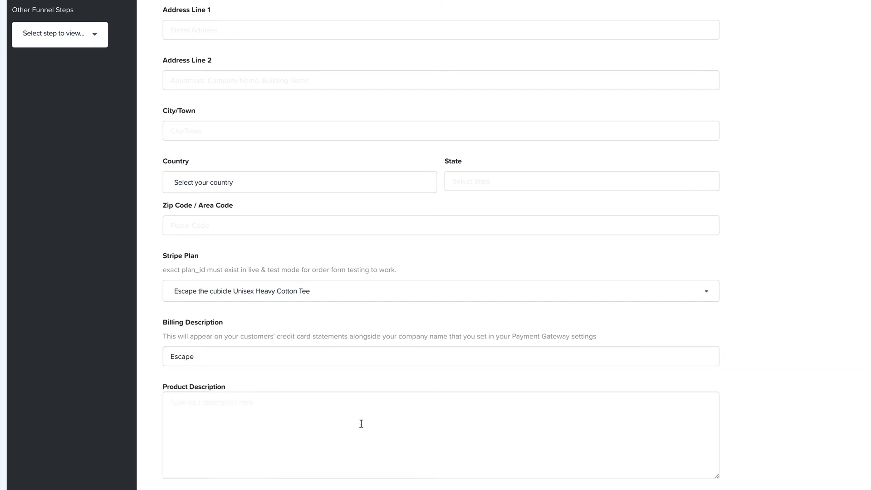
left_click(359, 423)
type("Escapethecubicle")
left_click(794, 436)
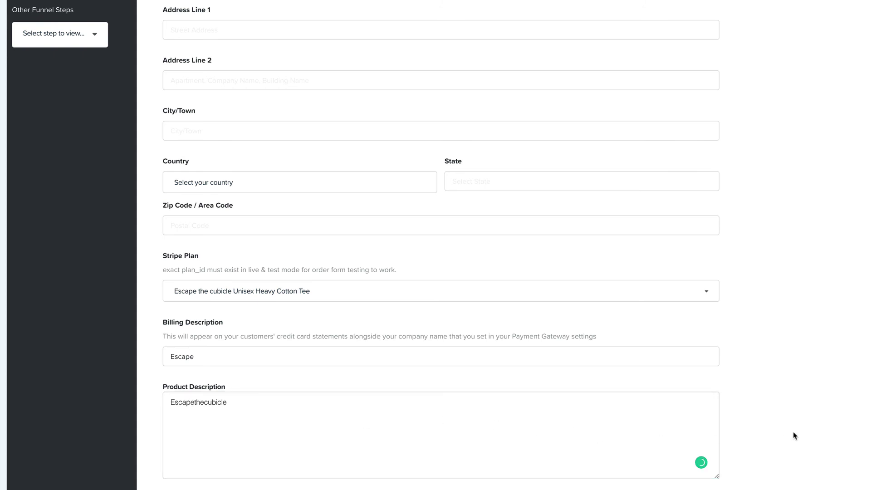
scroll(794, 436, "down", 4)
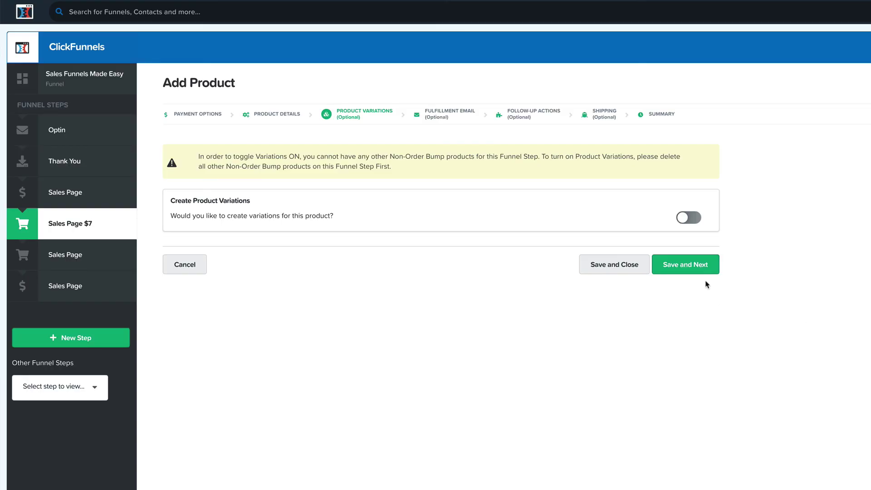
- Save through Product Variations, Follow-Up Actions and Shipping to finish adding the product
left_click(704, 267)
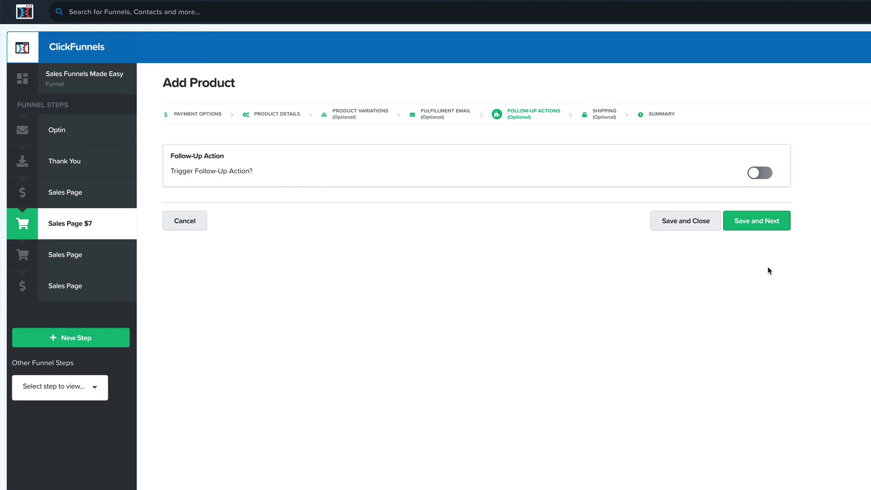
left_click(763, 225)
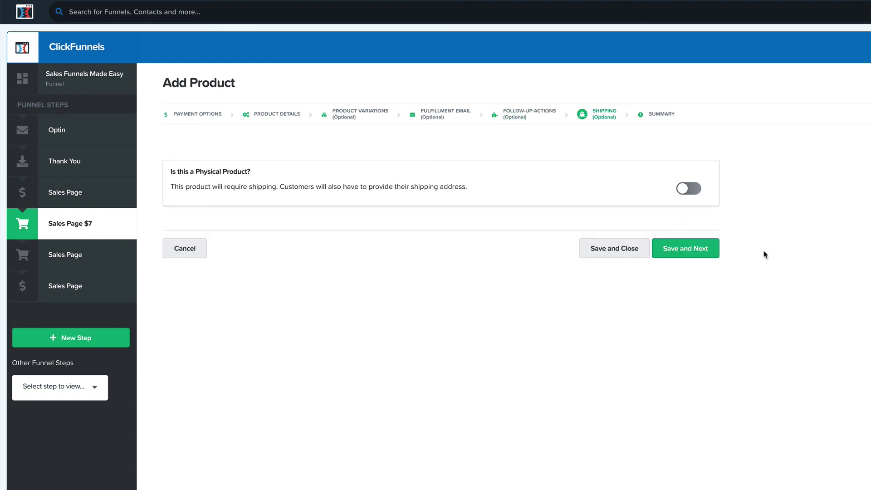
left_click(690, 247)
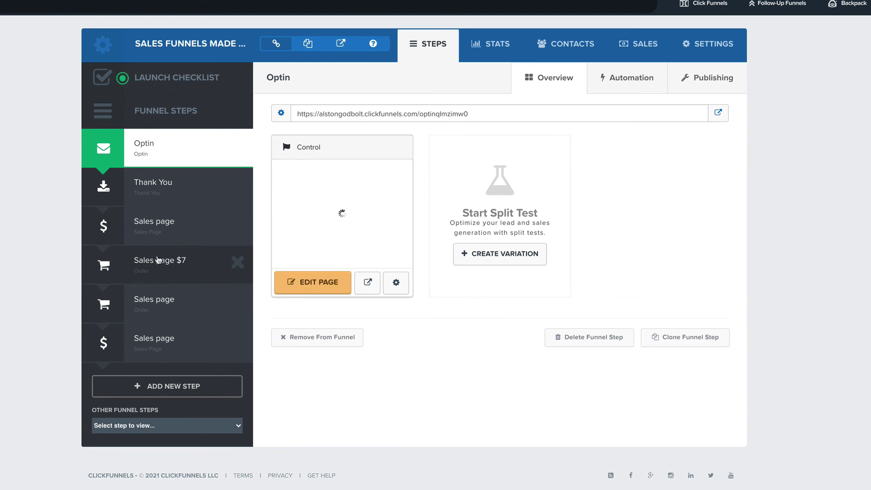
- Show Sales page $7's products and highlight Escapethecubicle's 'Plan: $99 every month'
left_click(158, 260)
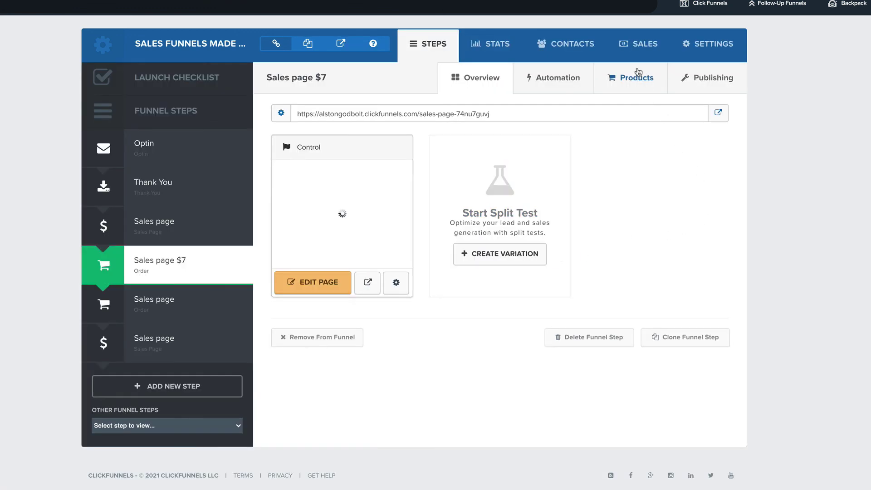
left_click(637, 72)
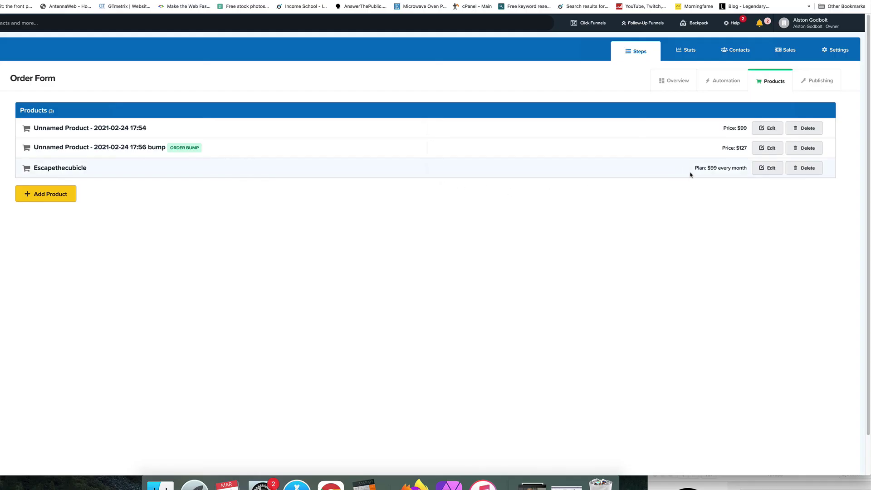
left_click_drag(695, 169, 745, 168)
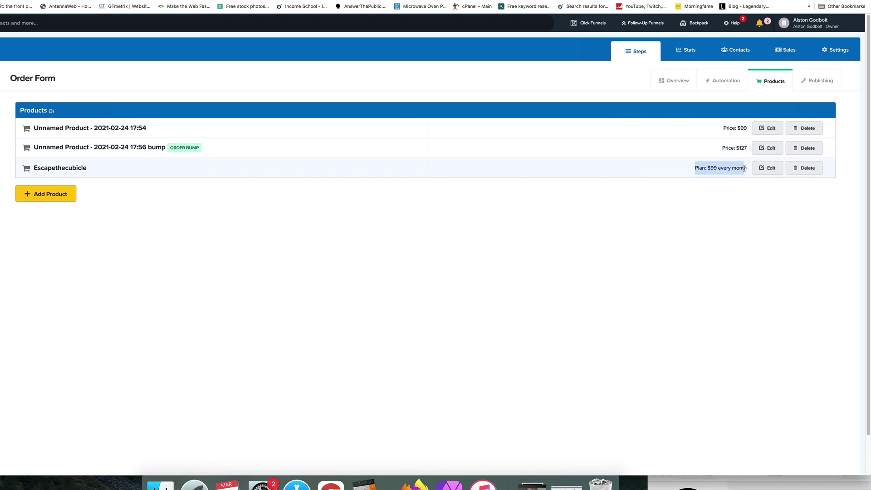